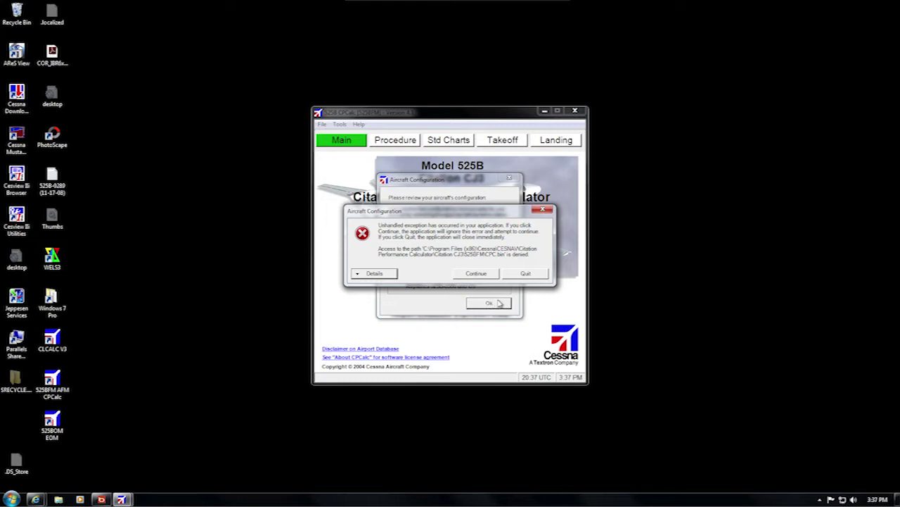
Quit the failed calculator, set the 525BFM AFM CPCalc shortcut to run as an administrator, and relaunch it with permission to make changes
left_click(526, 274)
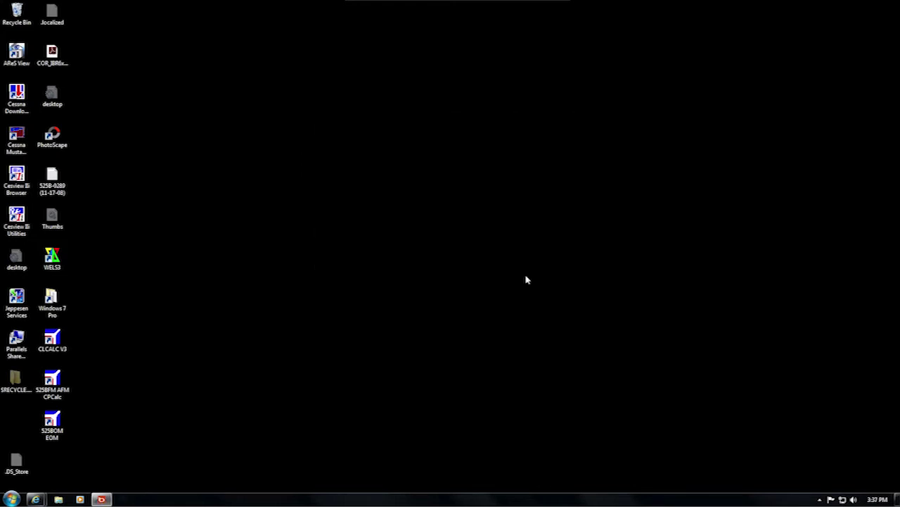
right_click(57, 381)
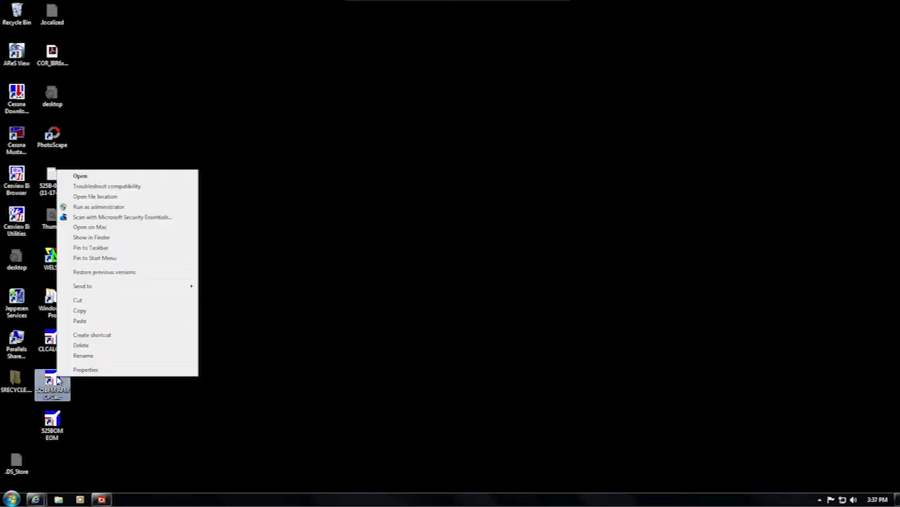
left_click(85, 370)
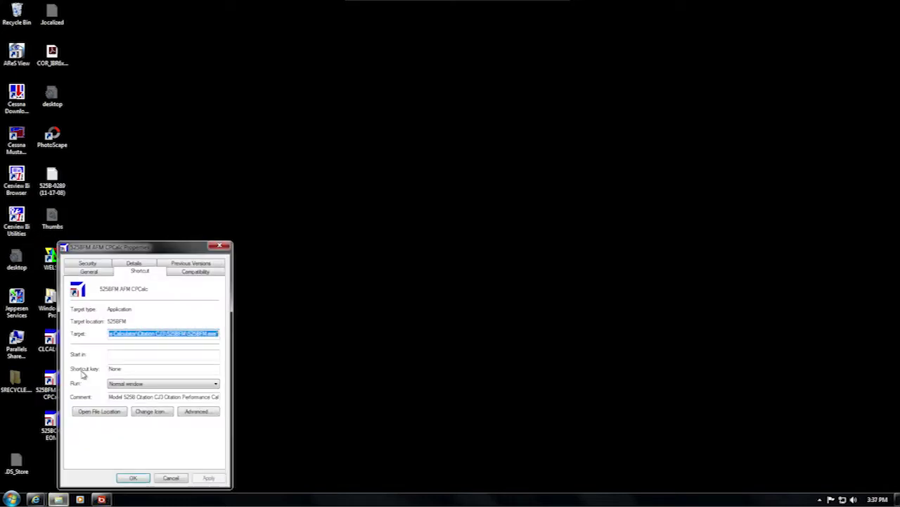
left_click(191, 273)
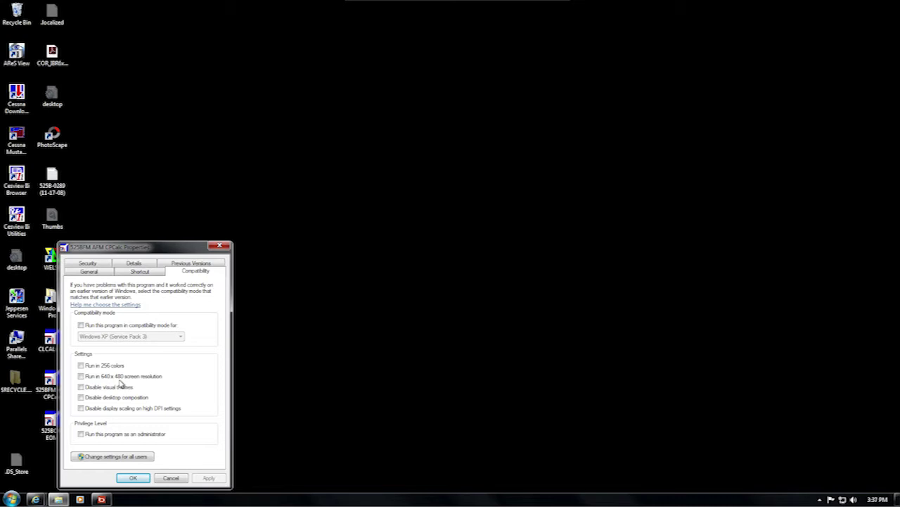
left_click(81, 434)
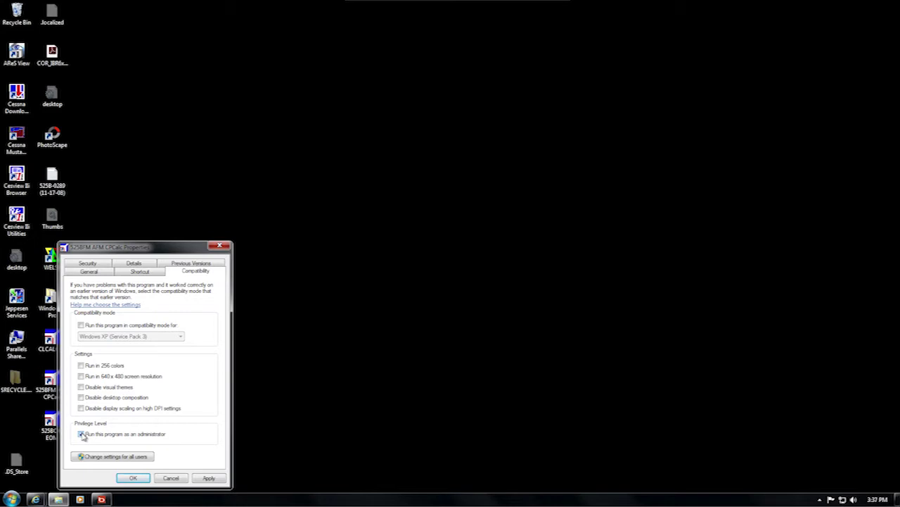
left_click(129, 478)
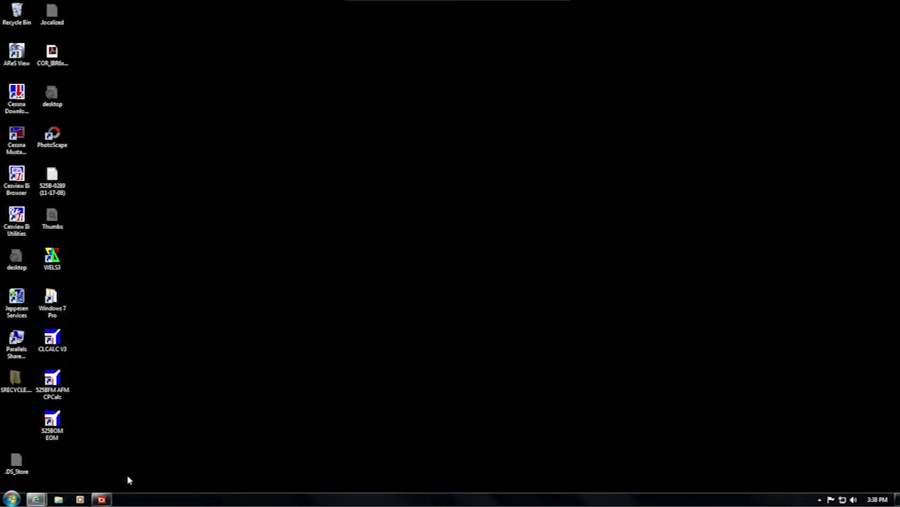
double_click(52, 389)
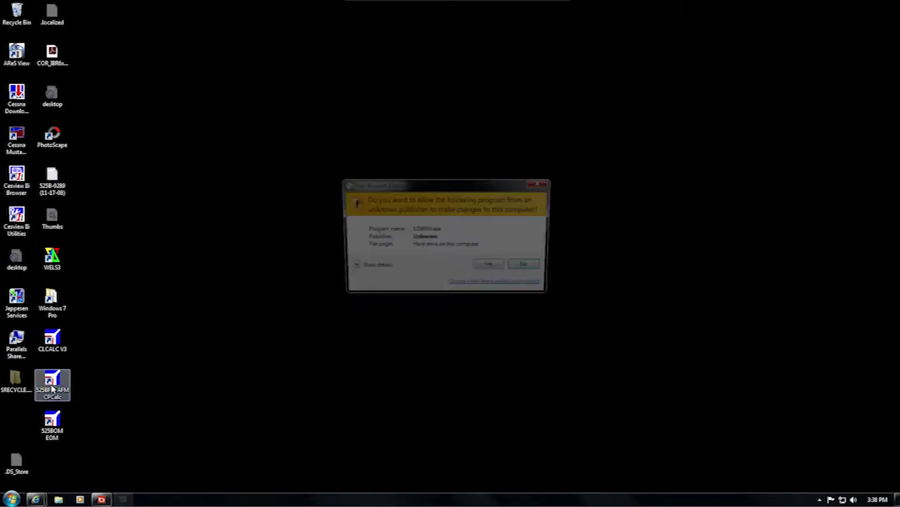
left_click(502, 270)
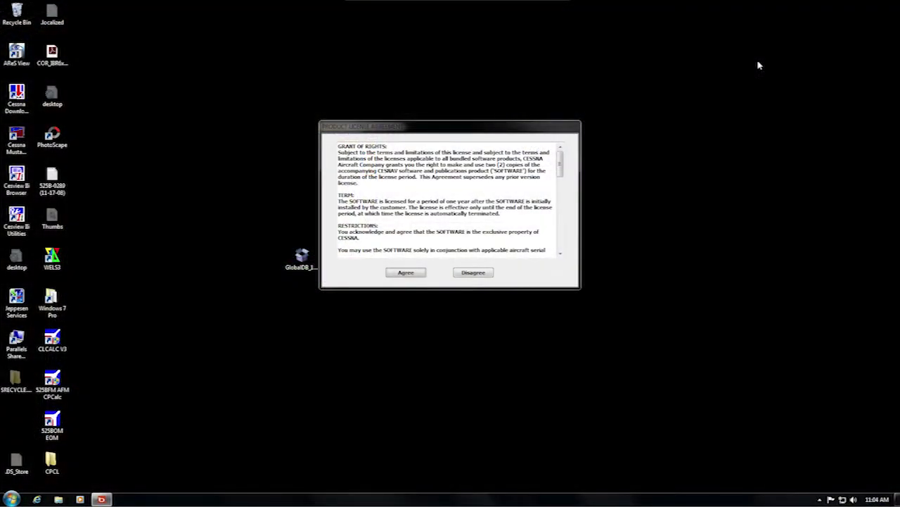
Accept the CESNAV license agreement, then exit the installer and browse the disc's AFM, CL and OM "for reference" folders
left_click(406, 272)
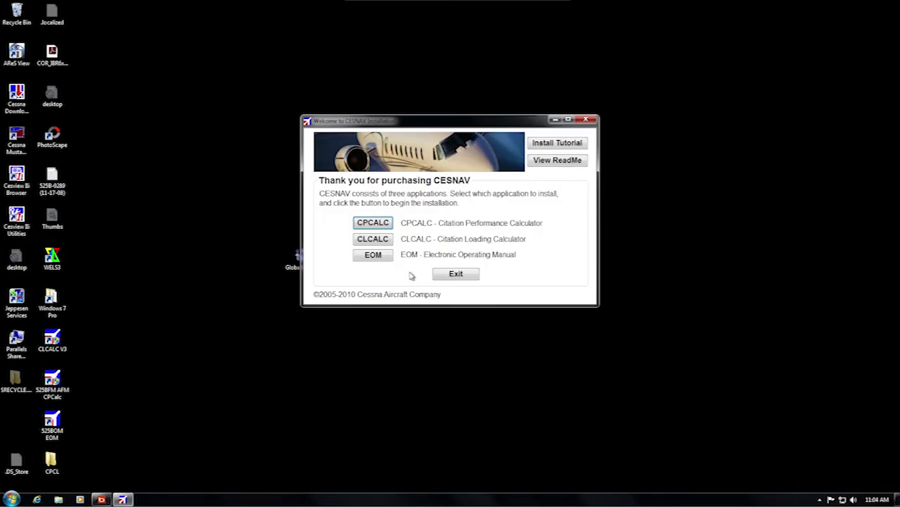
left_click(451, 275)
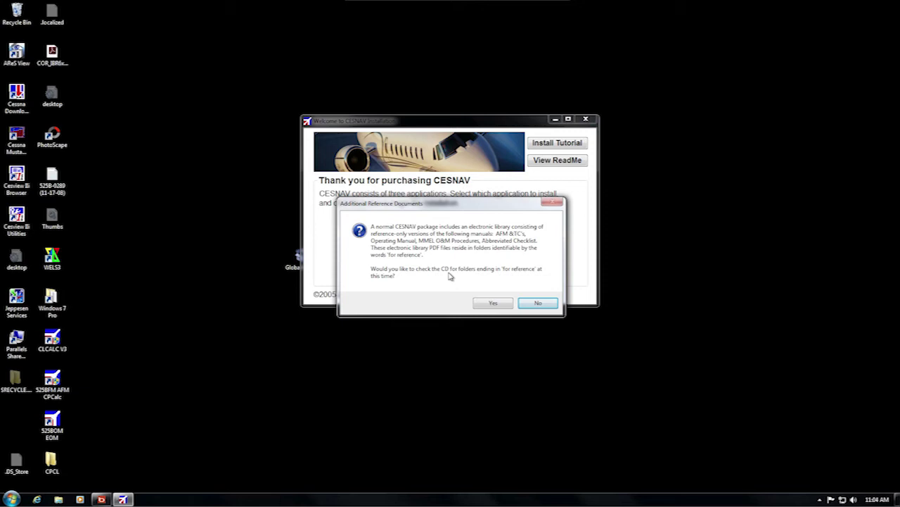
left_click(492, 304)
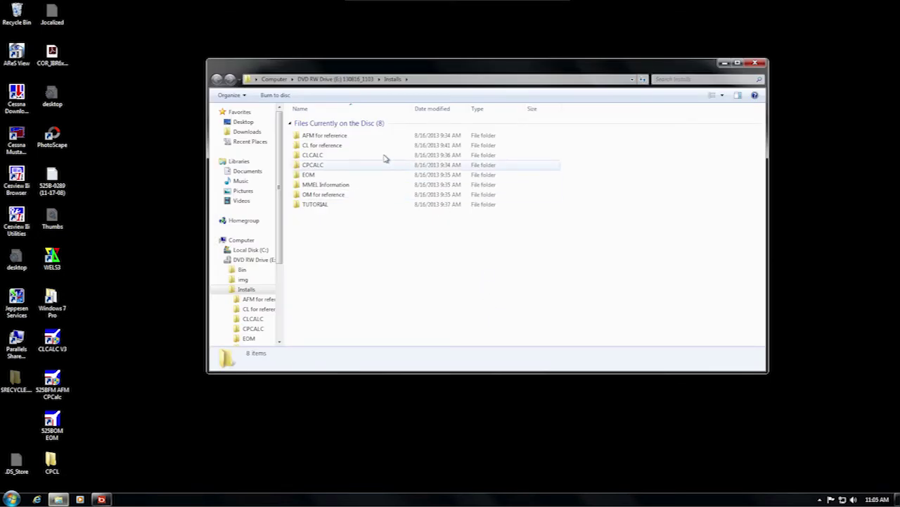
left_click(345, 138)
left_click(342, 146)
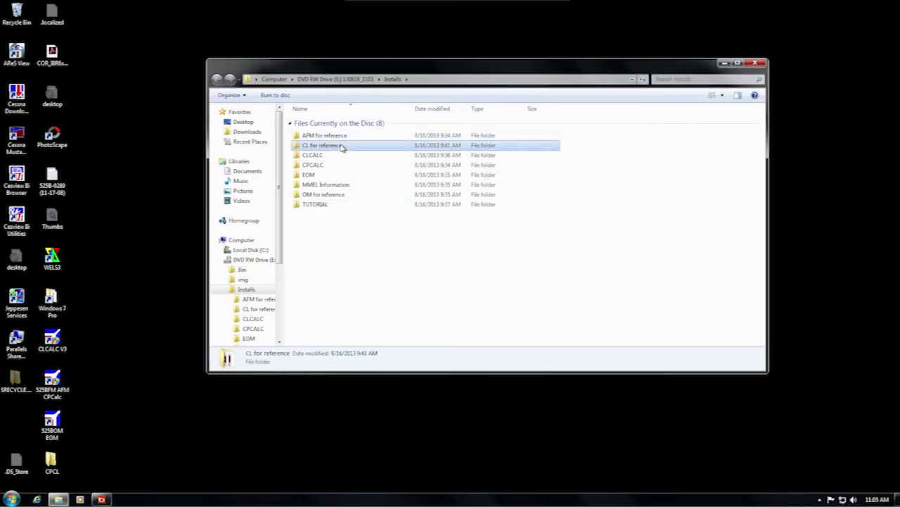
left_click(339, 195)
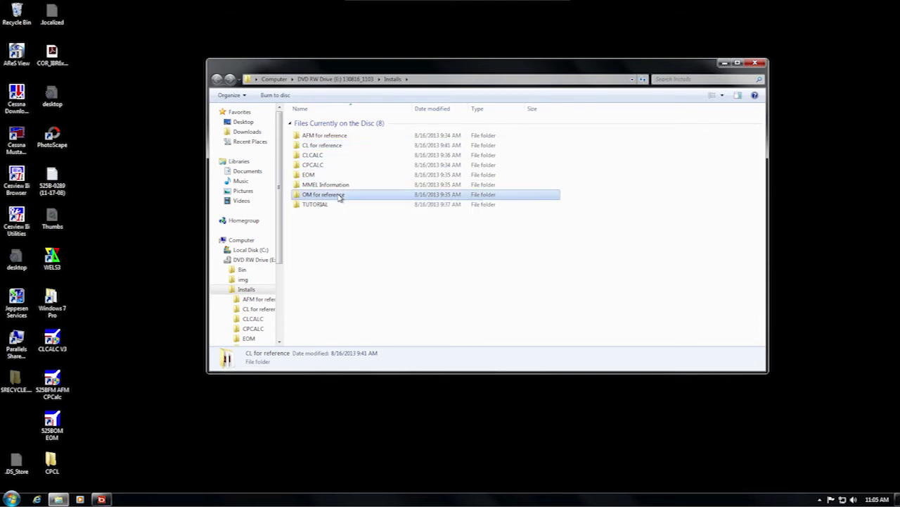
Install Microsoft .NET Framework 1.1 by running dotnetfx from the disc's CLCALC folder despite the compatibility warning
left_click(336, 157)
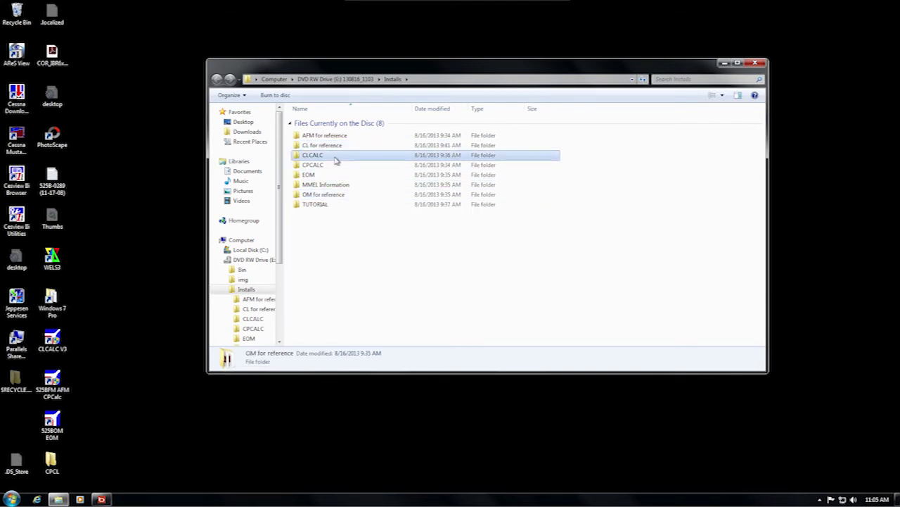
double_click(335, 161)
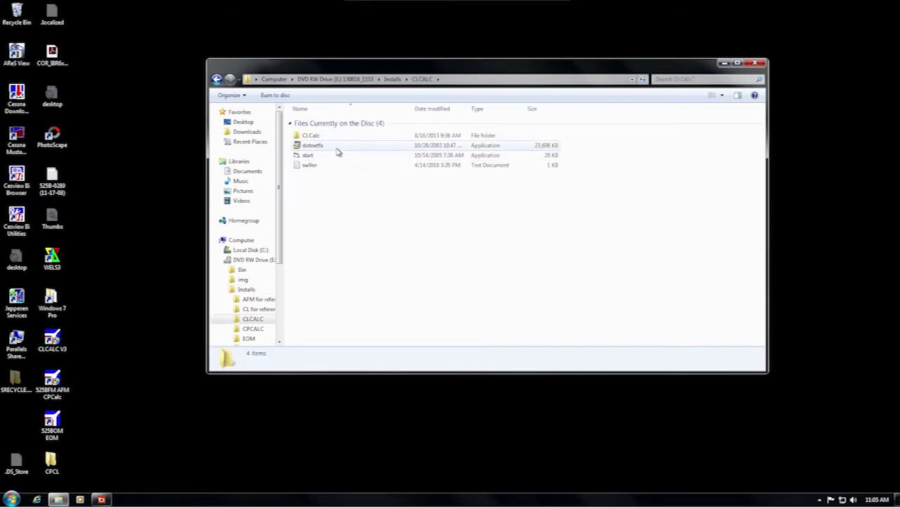
double_click(338, 149)
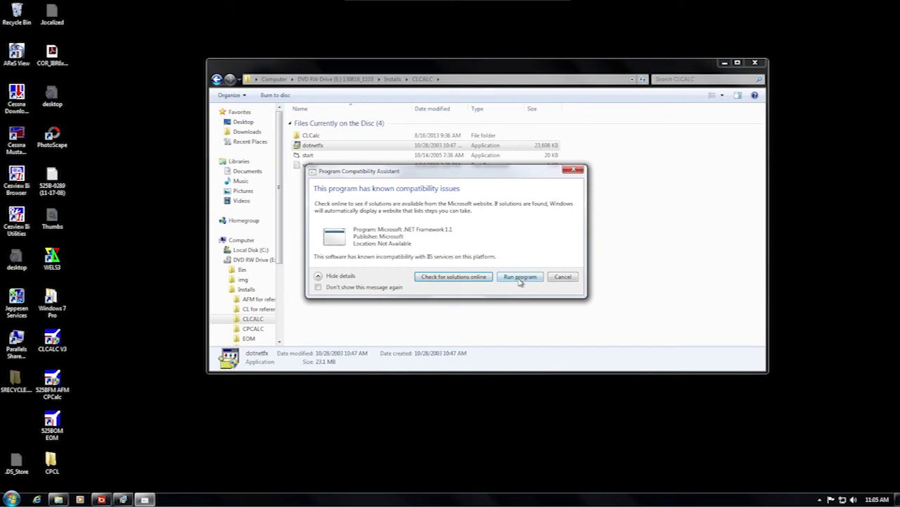
left_click(520, 276)
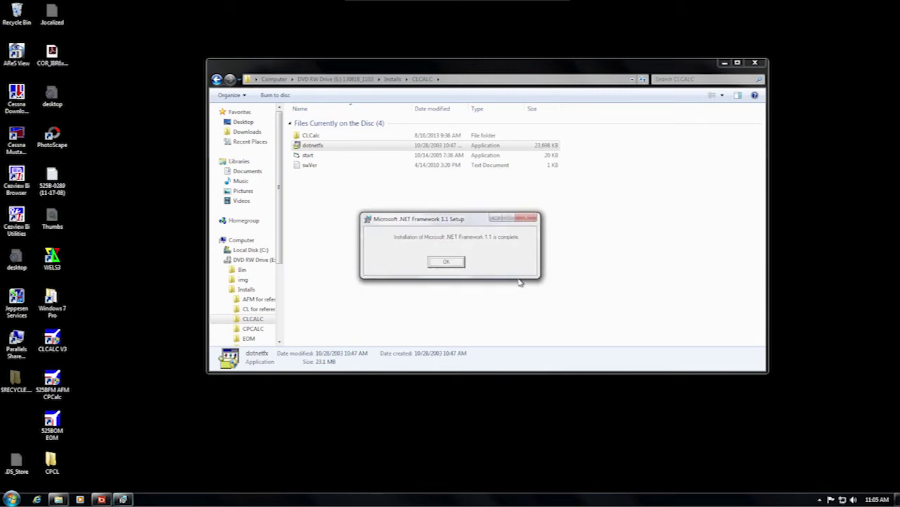
left_click(459, 261)
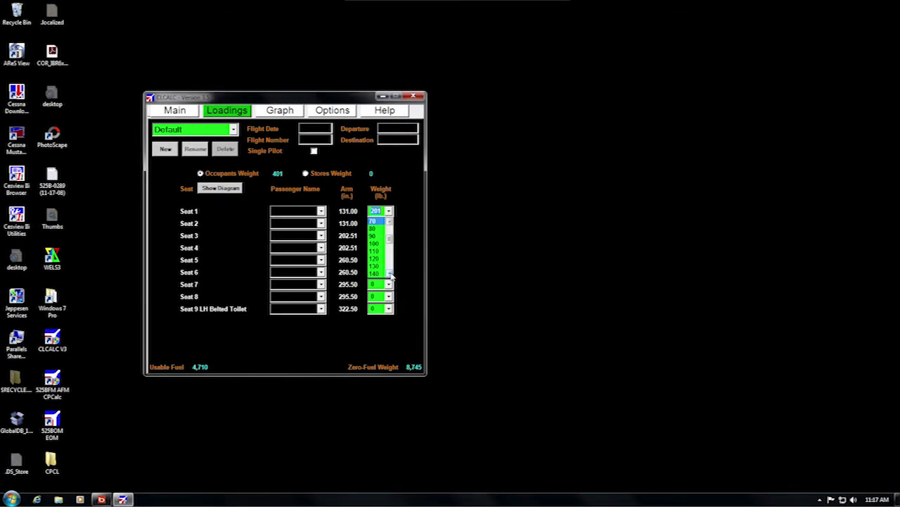
Set the Seat 1 weight to 190 lb in CLCALC's Default loading, dismiss the input error and close the program
left_click(391, 275)
left_click(391, 275)
left_click(391, 275)
left_click(391, 275)
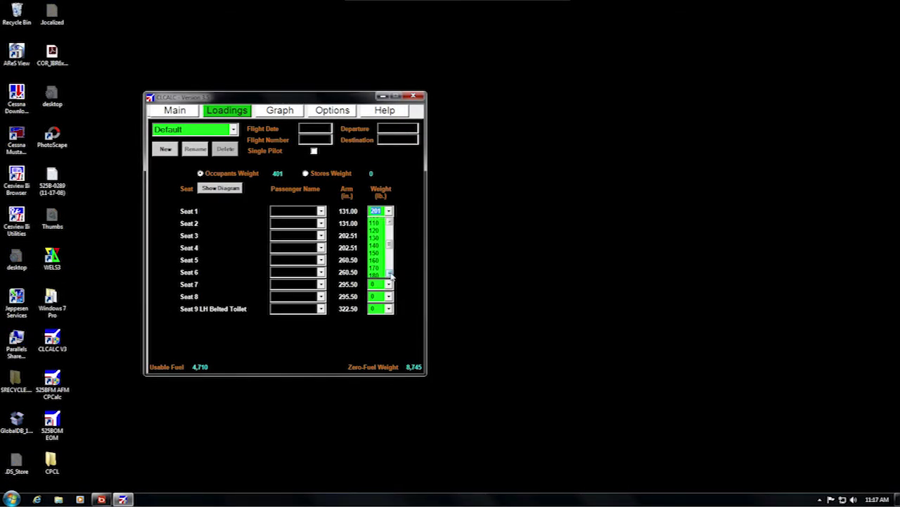
left_click(392, 275)
left_click(391, 275)
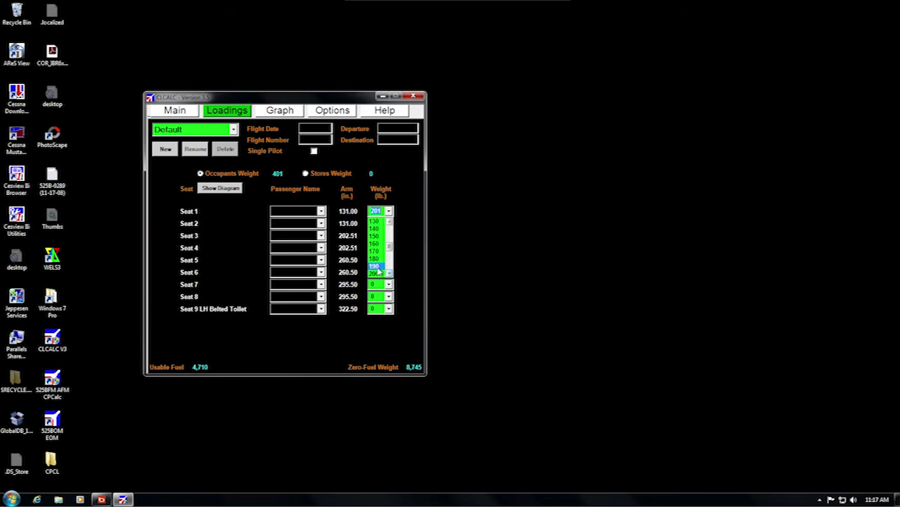
left_click(377, 267)
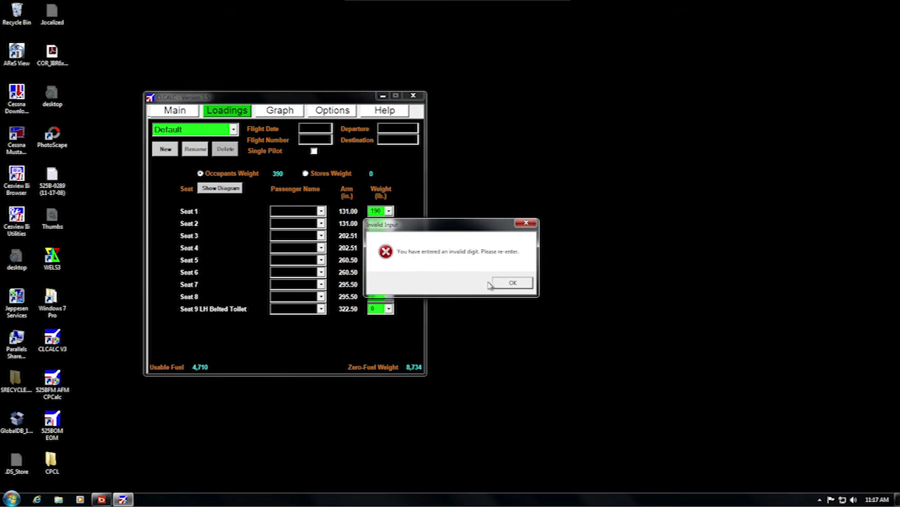
left_click(511, 283)
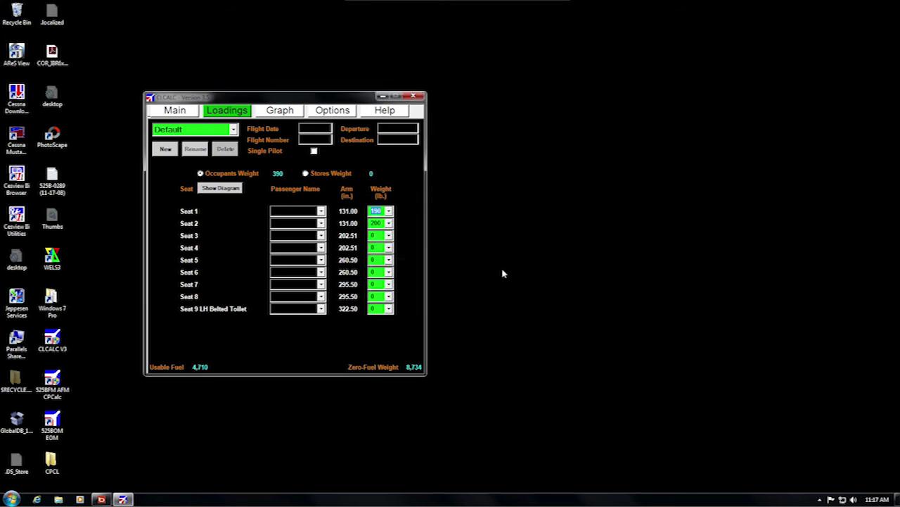
left_click(414, 97)
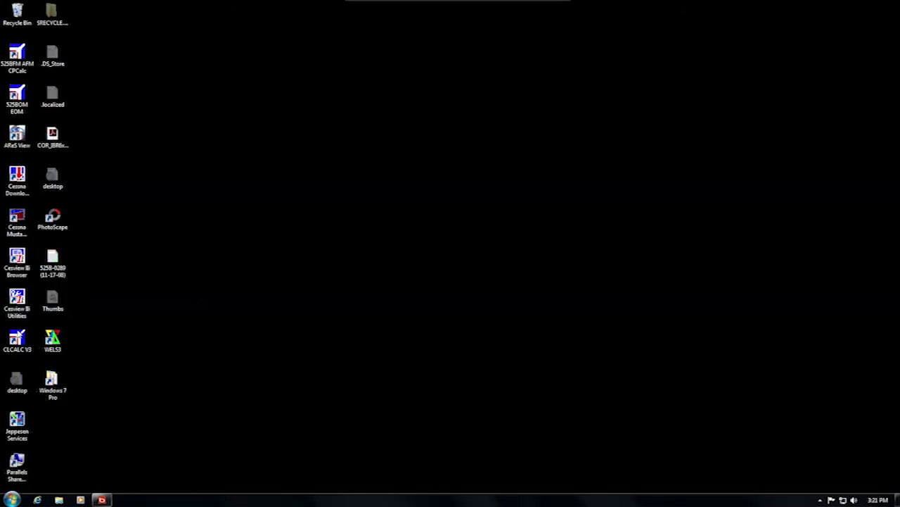
right_click(18, 339)
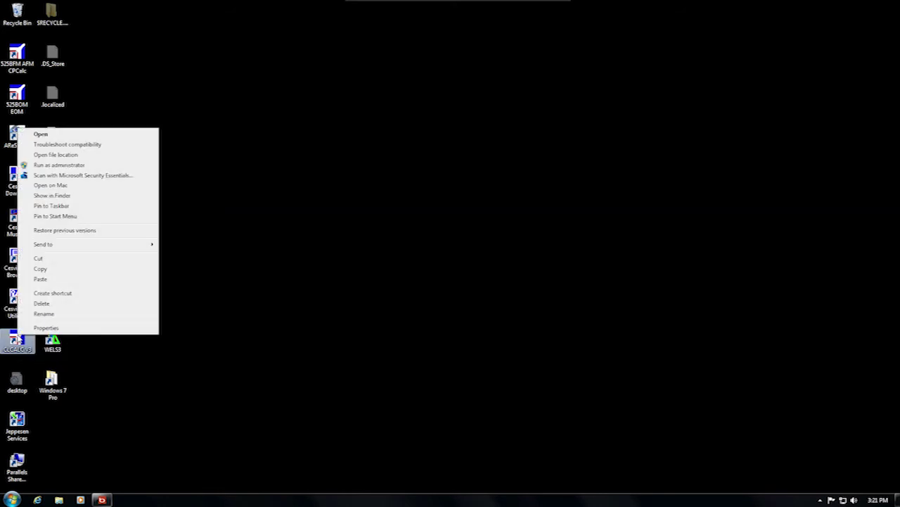
left_click(39, 328)
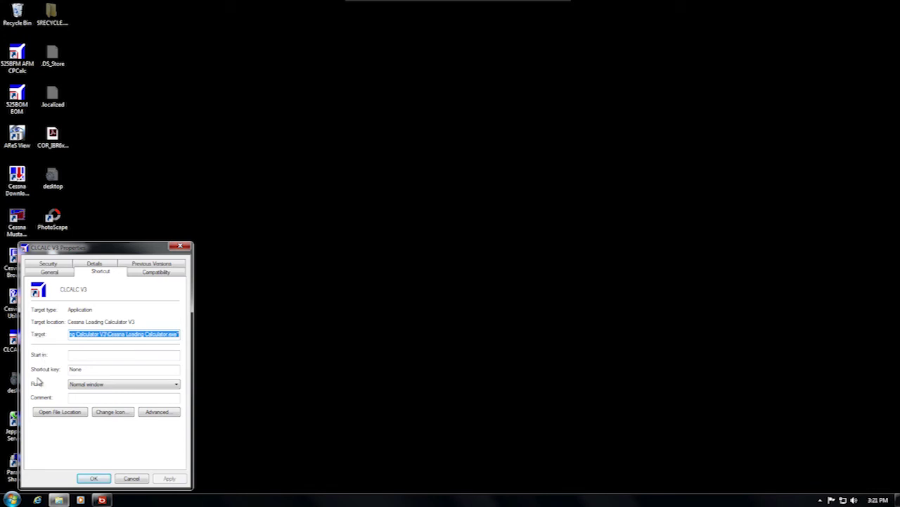
left_click(56, 411)
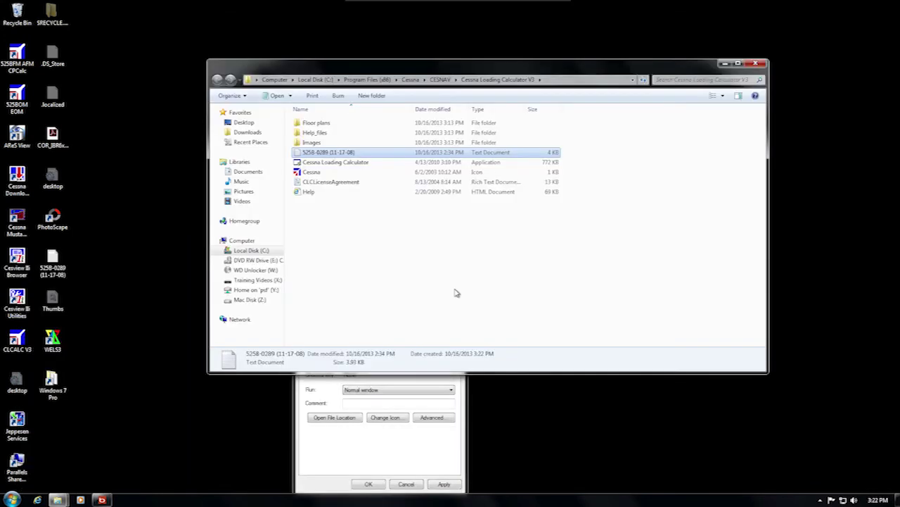
right_click(309, 157)
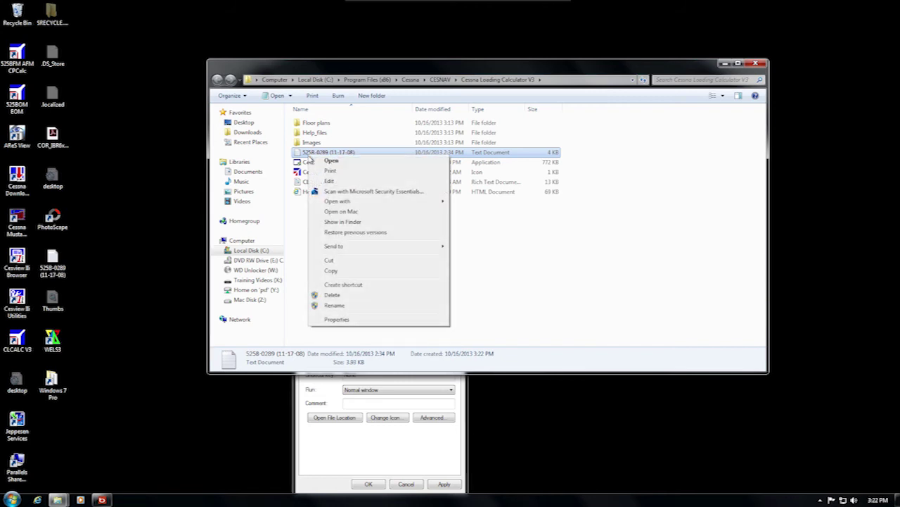
left_click(335, 319)
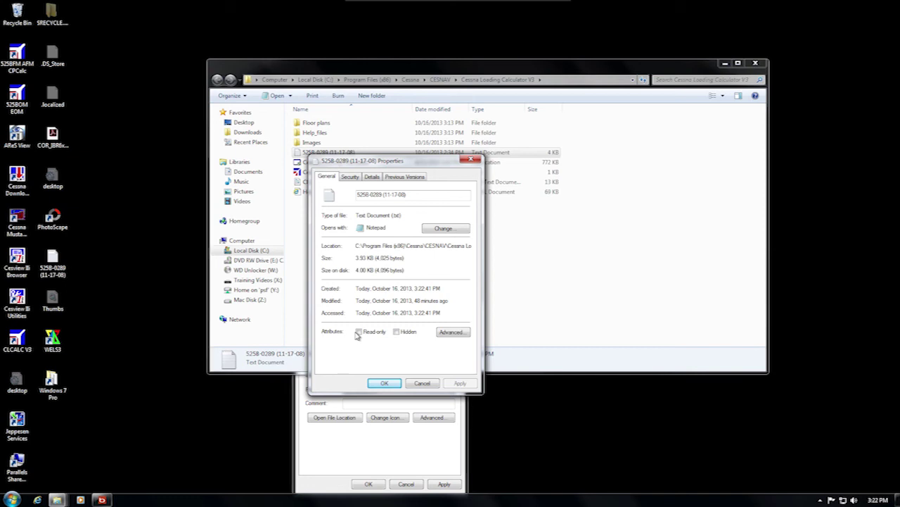
left_click(384, 383)
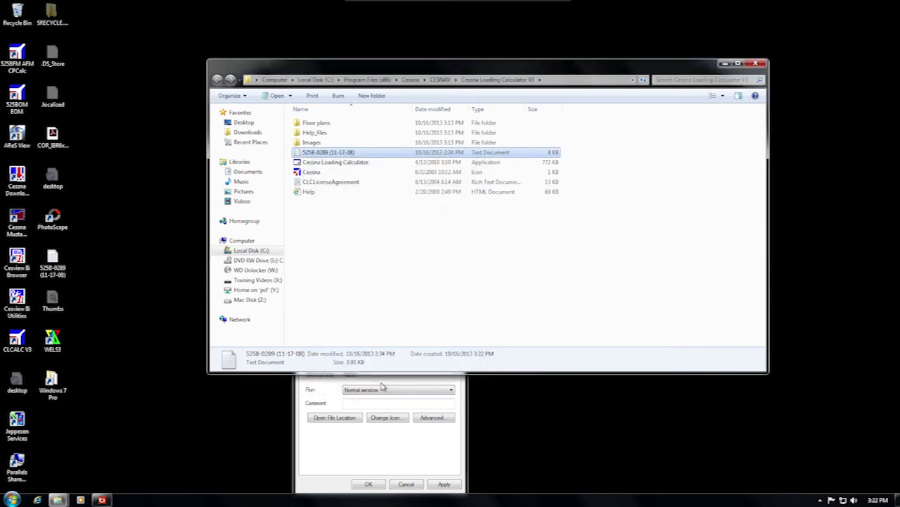